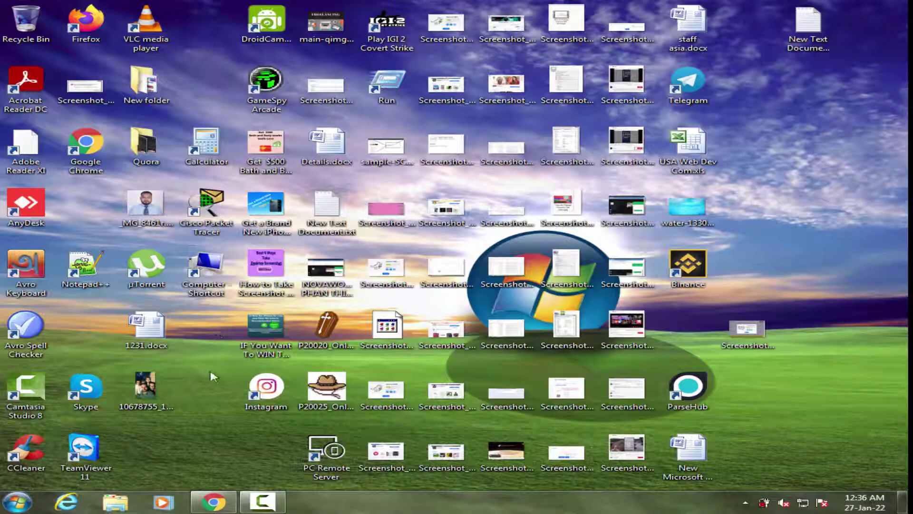
Search the Blogger posts for 'using checker'.
{"action": "left_click", "coordinate": [211, 503]}
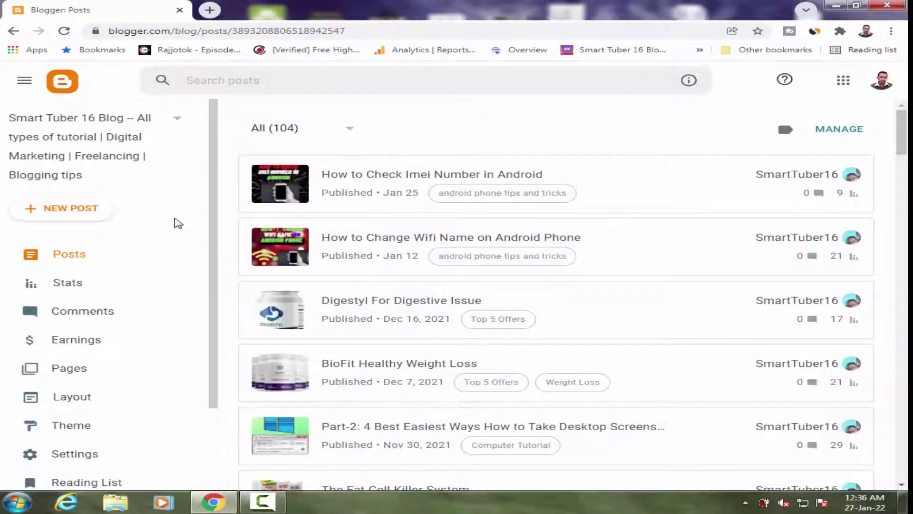
{"action": "scroll", "coordinate": [178, 221], "scroll_direction": "down", "scroll_amount": 1}
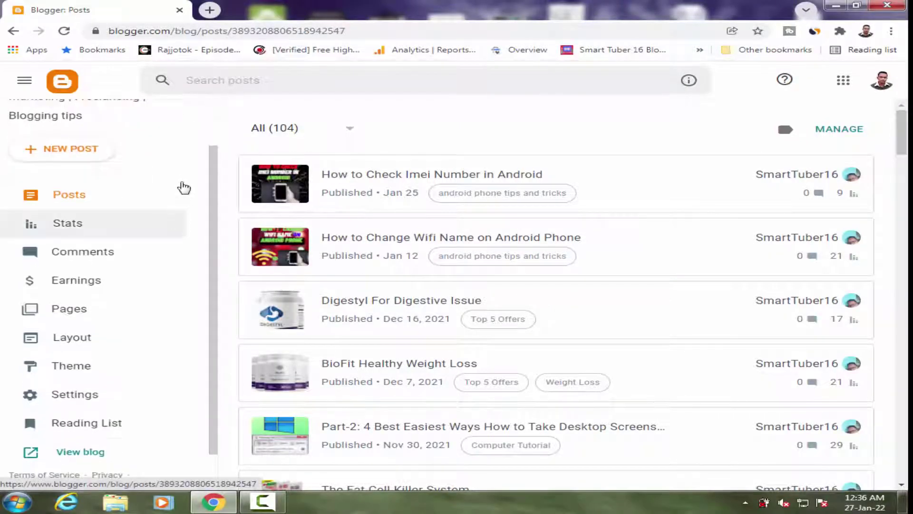
{"action": "left_click", "coordinate": [229, 79]}
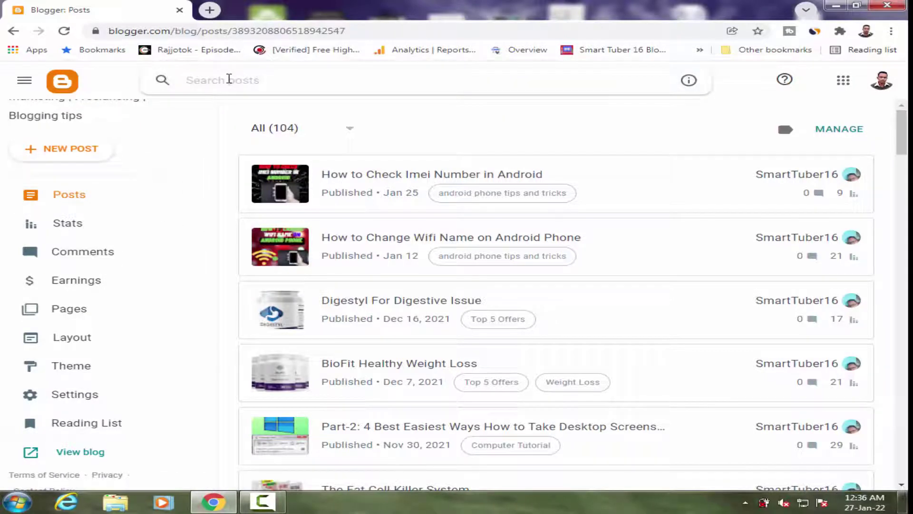
{"action": "type", "text": "using checker"}
{"action": "key", "text": "Return"}
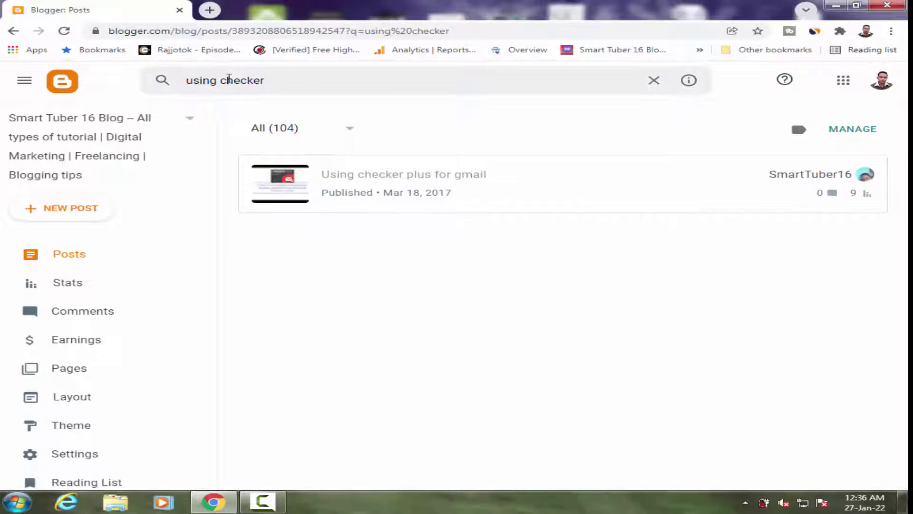
Open the 'Using checker plus for gmail' post's editor in a new tab.
{"action": "right_click", "coordinate": [468, 179]}
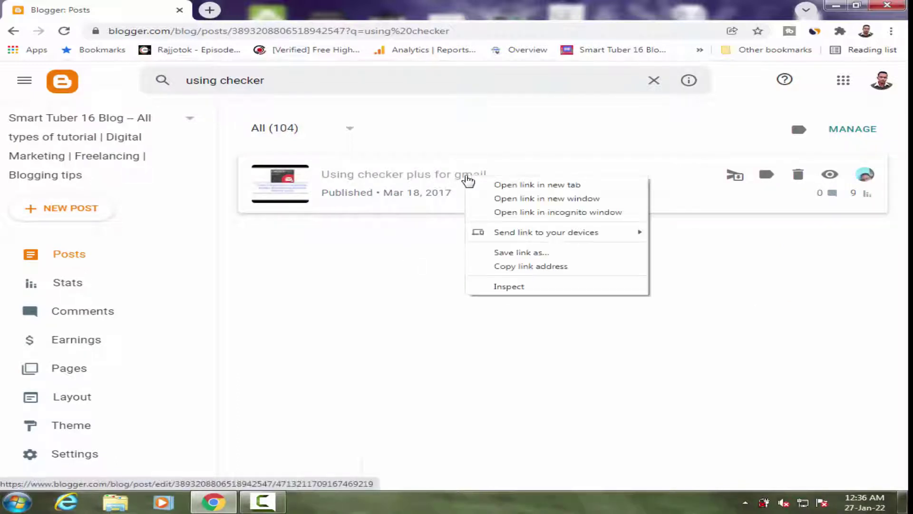
{"action": "left_click", "coordinate": [533, 187]}
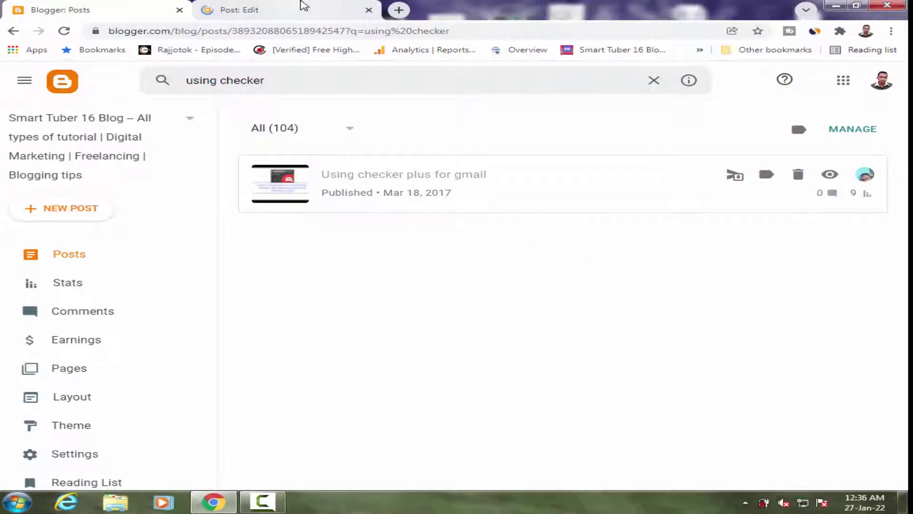
{"action": "right_click", "coordinate": [830, 174]}
Open the live post in a new tab and check its address ends in blog-post.
{"action": "left_click", "coordinate": [850, 182]}
{"action": "left_click", "coordinate": [511, 7]}
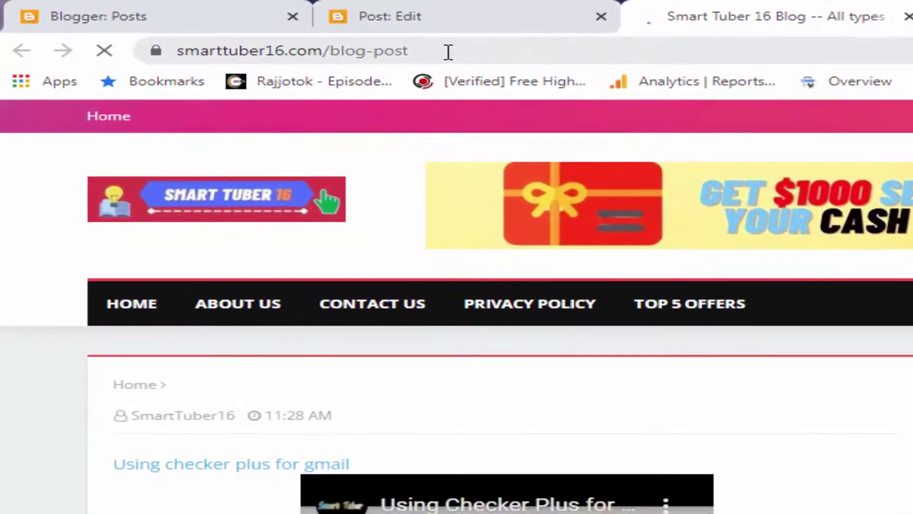
{"action": "left_click", "coordinate": [367, 46]}
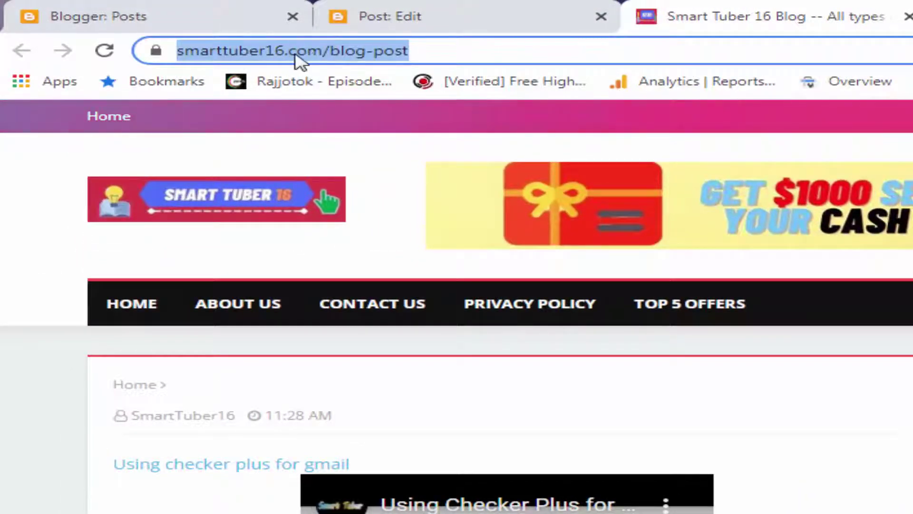
{"action": "left_click", "coordinate": [464, 49]}
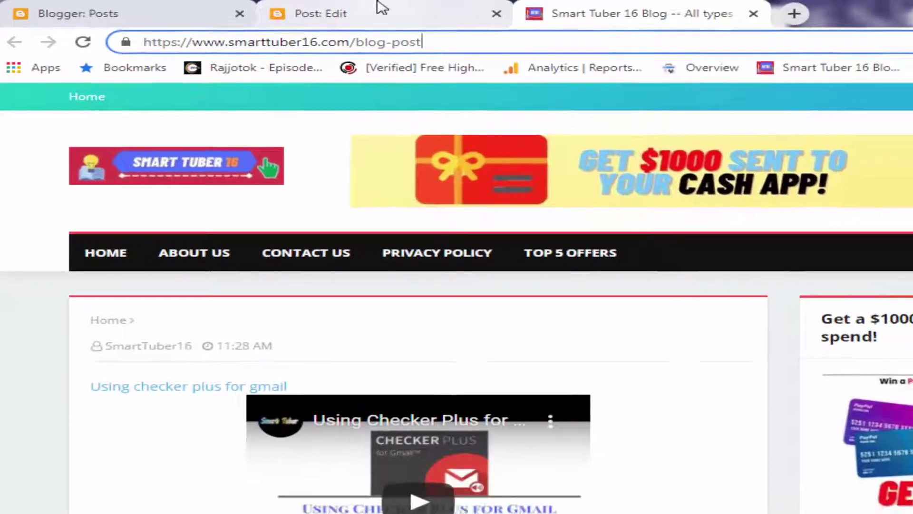
{"action": "left_click", "coordinate": [479, 11]}
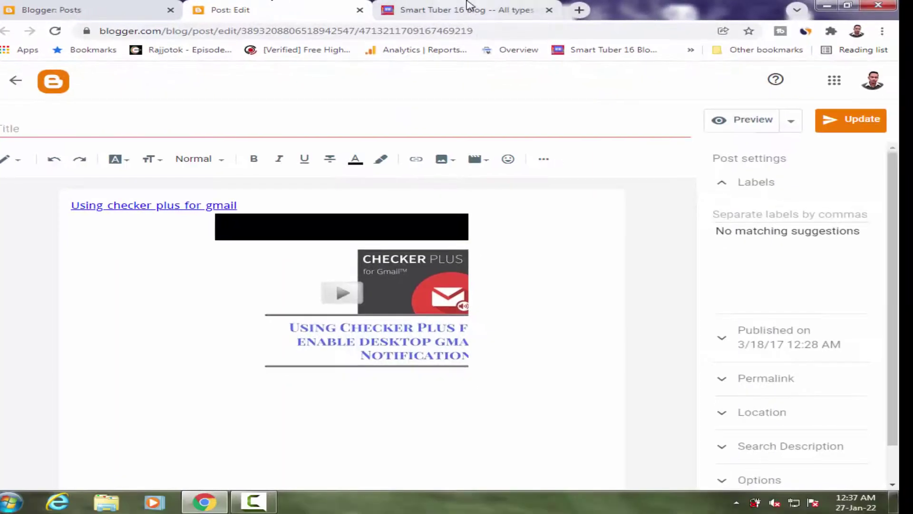
{"action": "left_click", "coordinate": [778, 7]}
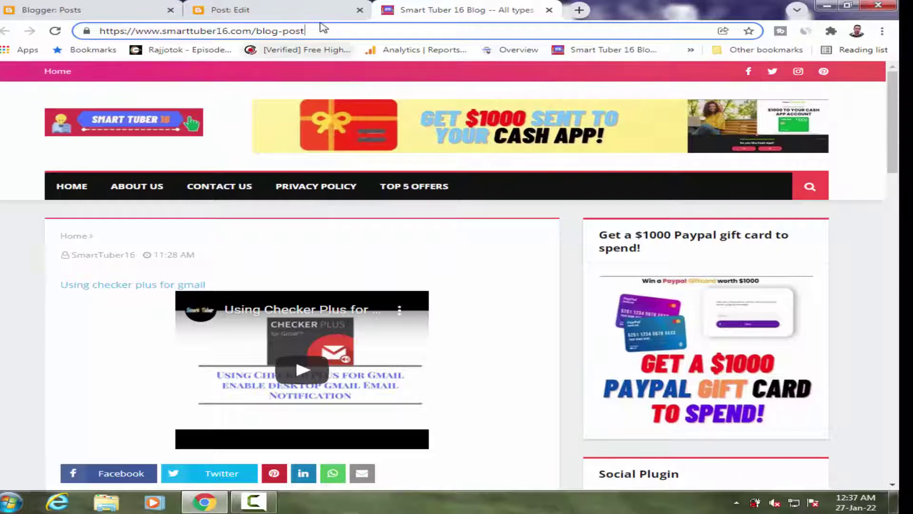
Expand the post's Permalink settings, showing the 2017/03/blog-post.html address.
{"action": "left_click", "coordinate": [265, 6]}
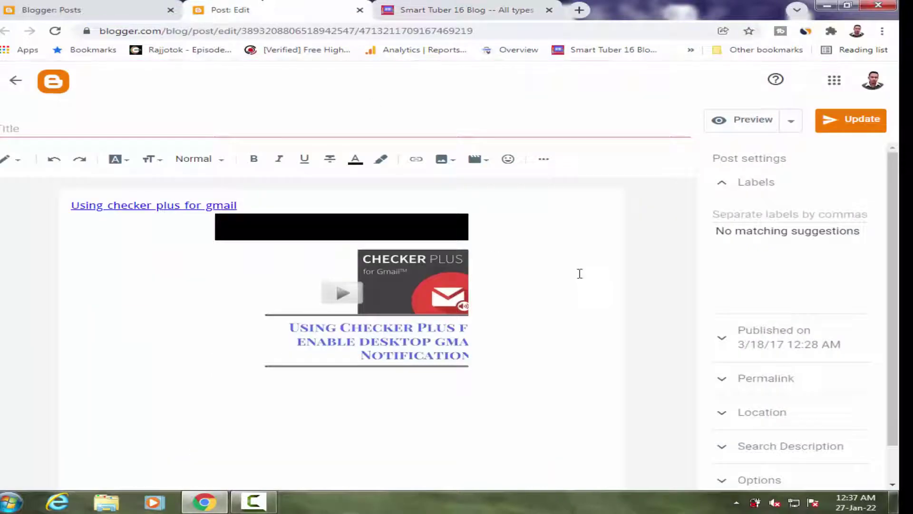
{"action": "scroll", "coordinate": [795, 369], "scroll_direction": "down", "scroll_amount": 1}
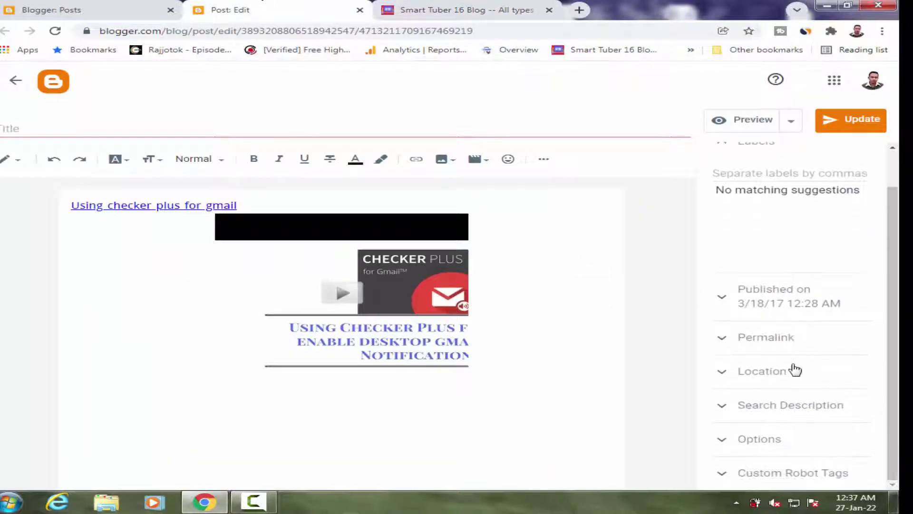
{"action": "left_click", "coordinate": [779, 341]}
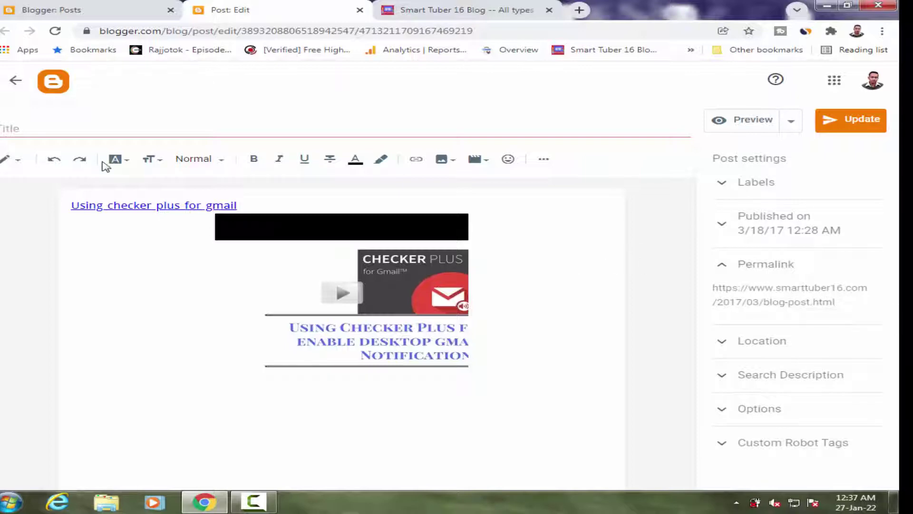
Revert the published post to draft.
{"action": "left_click", "coordinate": [61, 127]}
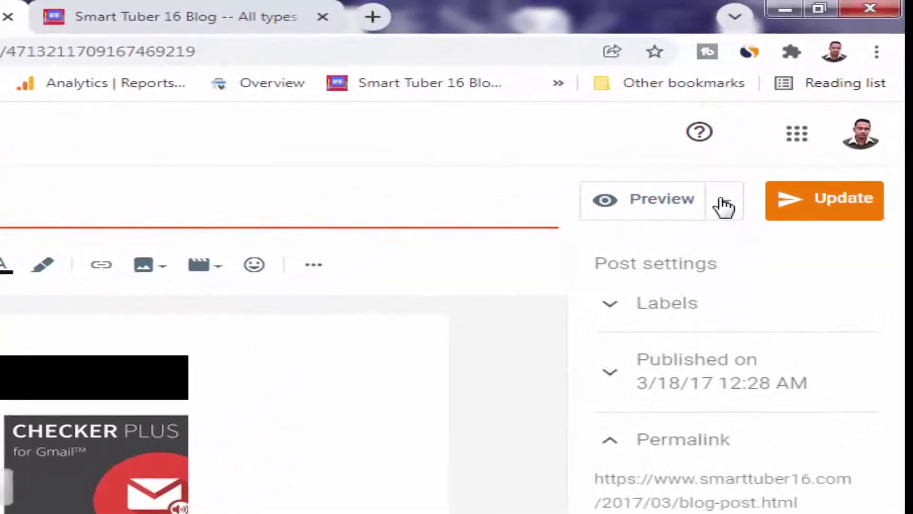
{"action": "left_click", "coordinate": [770, 144]}
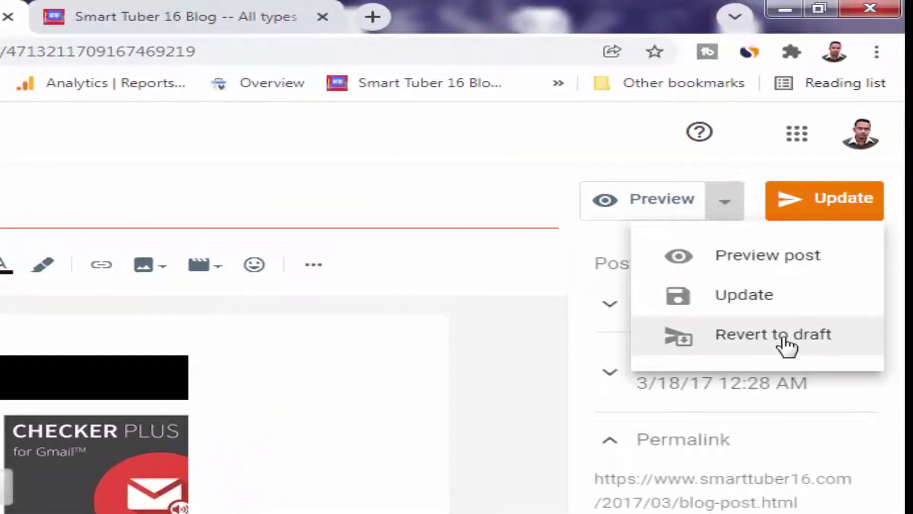
{"action": "left_click", "coordinate": [787, 345]}
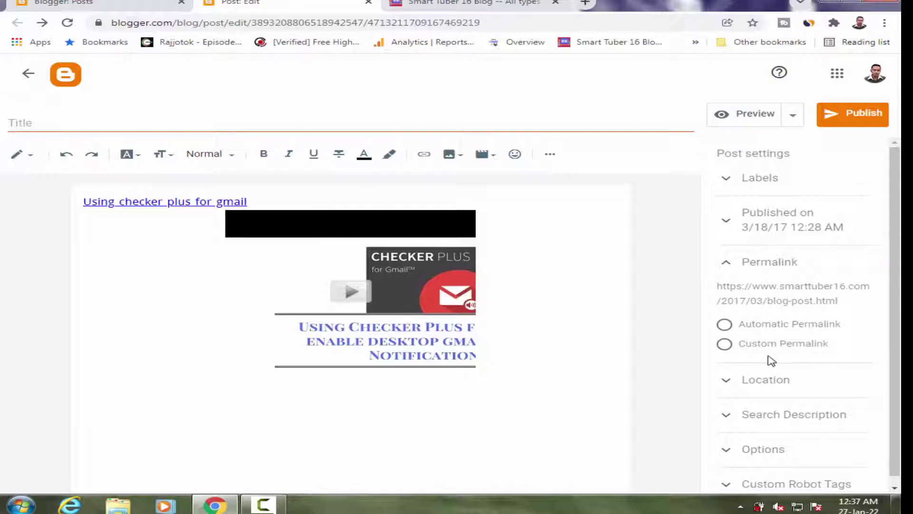
Title the post 'checker plus for gmail' and use its automatic permalink checker-plus-for-gmail.html.
{"action": "left_click", "coordinate": [725, 343]}
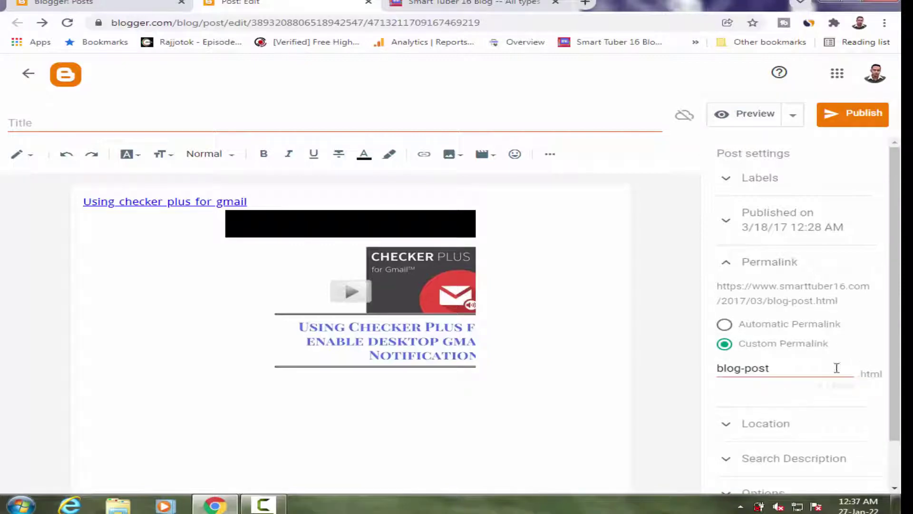
{"action": "left_click_drag", "start_coordinate": [781, 368], "coordinate": [656, 377]}
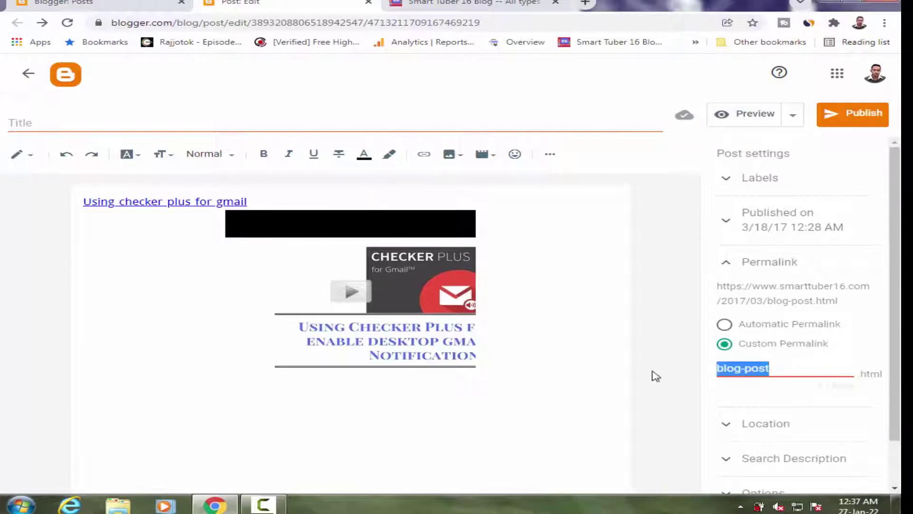
{"action": "left_click", "coordinate": [51, 127]}
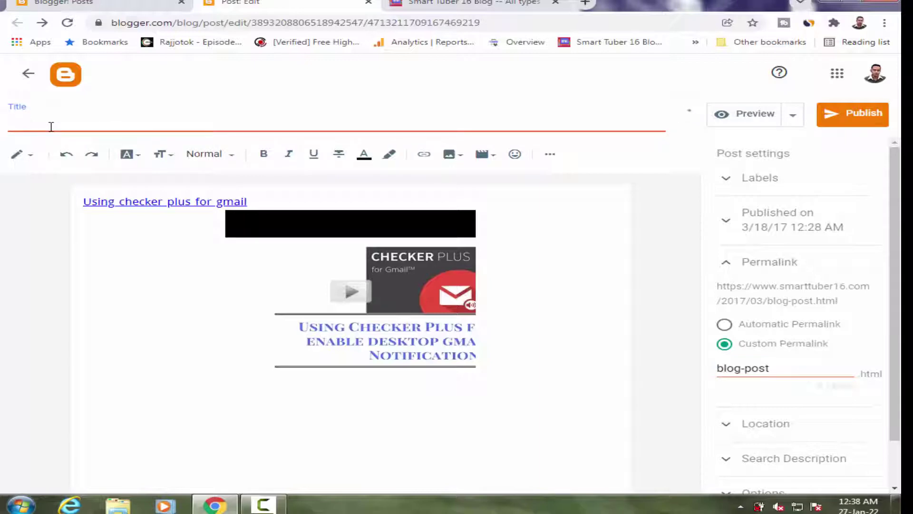
{"action": "type", "text": "checker plus f"}
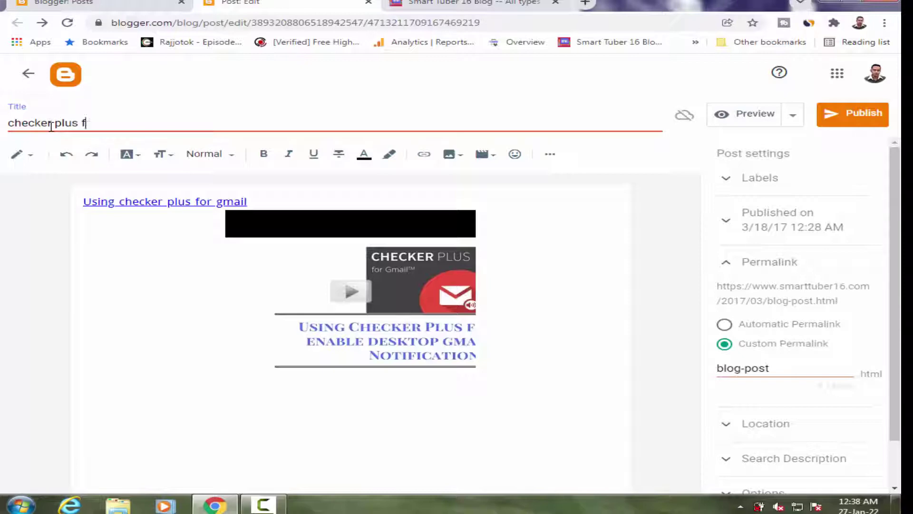
{"action": "type", "text": "or gmail"}
{"action": "left_click", "coordinate": [724, 327]}
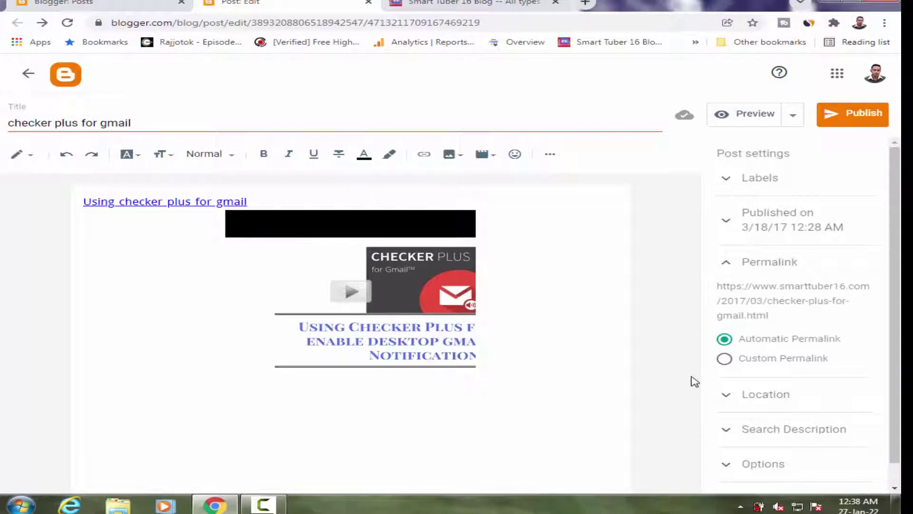
Replace the 'blog-post' slug with the custom permalink 'checker-plus-for-gmail'.
{"action": "left_click", "coordinate": [725, 360]}
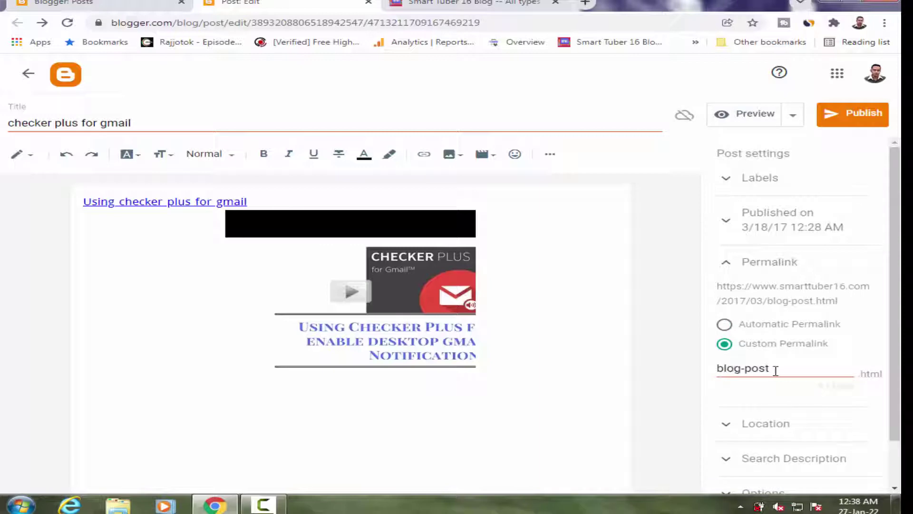
{"action": "left_click_drag", "start_coordinate": [775, 371], "coordinate": [712, 372]}
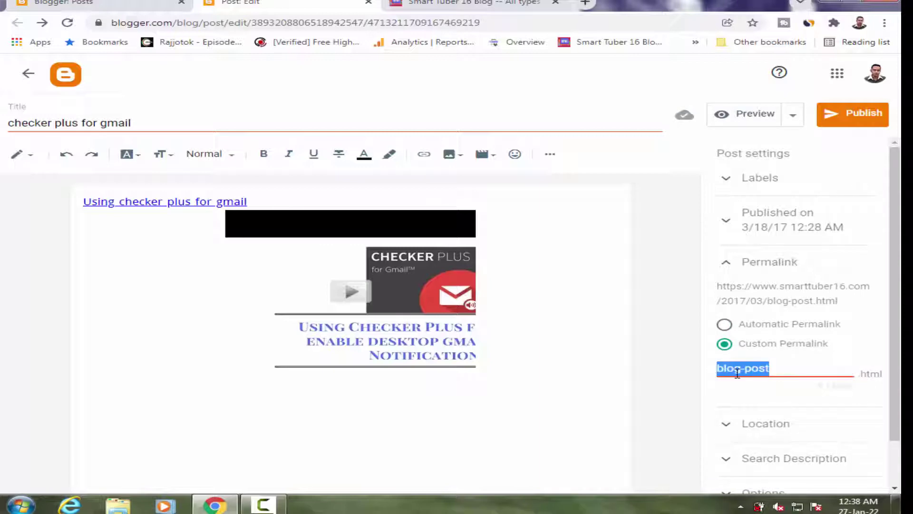
{"action": "key", "text": "BackSpace"}
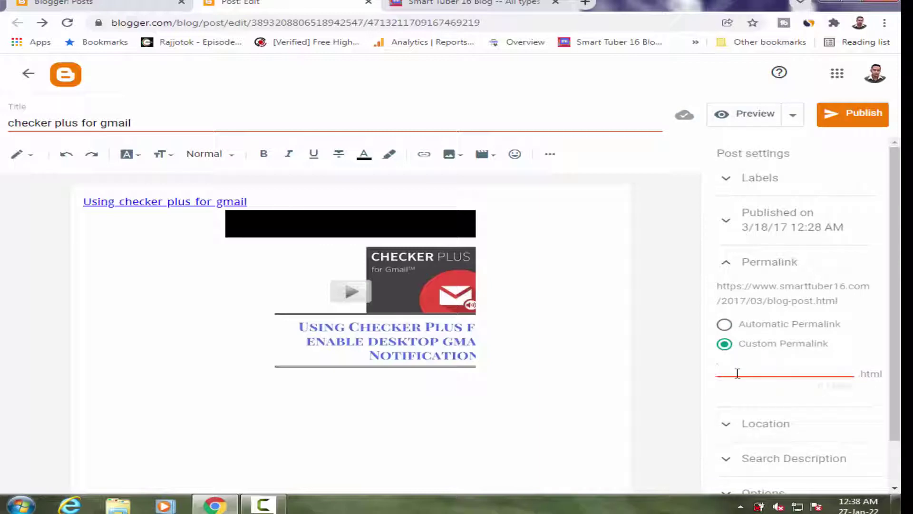
{"action": "type", "text": "checker"}
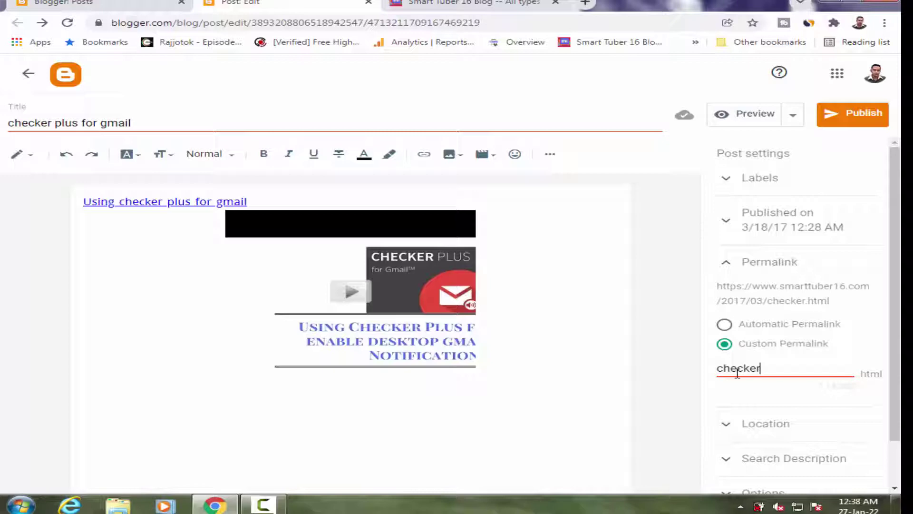
{"action": "type", "text": "-"}
{"action": "type", "text": "plus"}
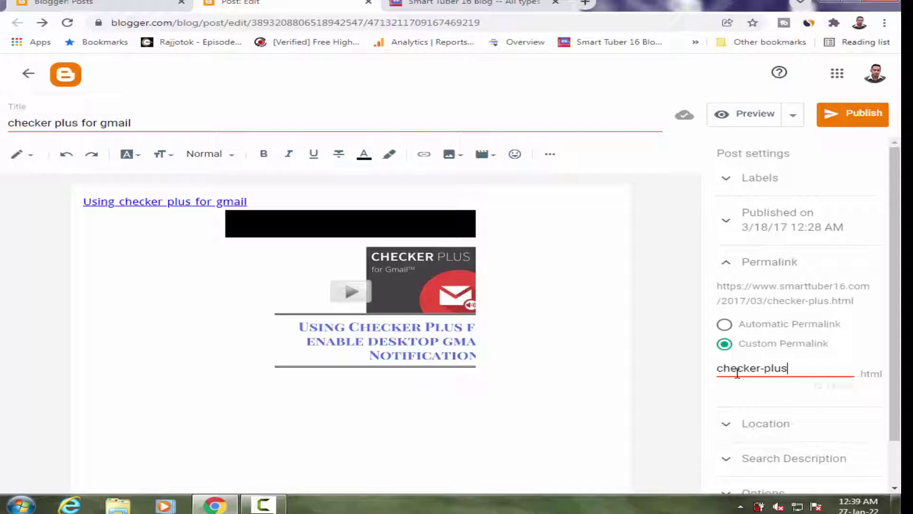
{"action": "type", "text": "-"}
{"action": "type", "text": "for-"}
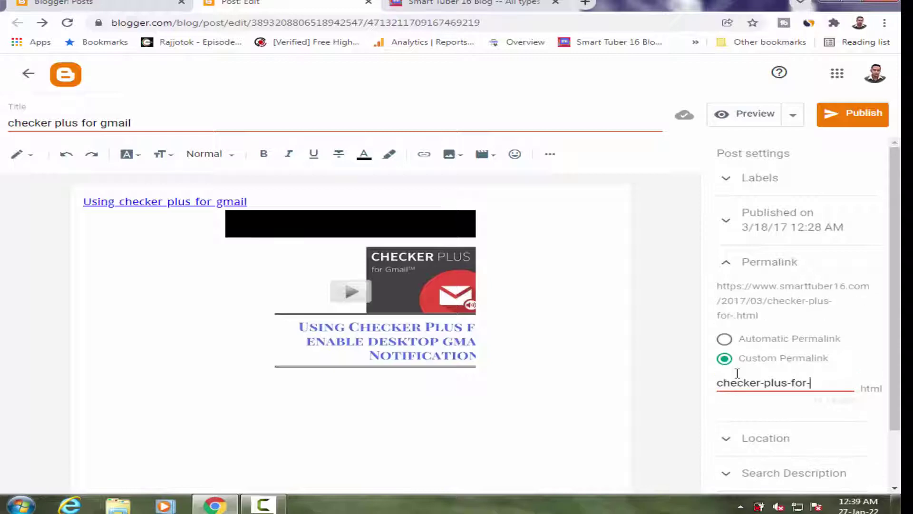
{"action": "type", "text": "gmaill"}
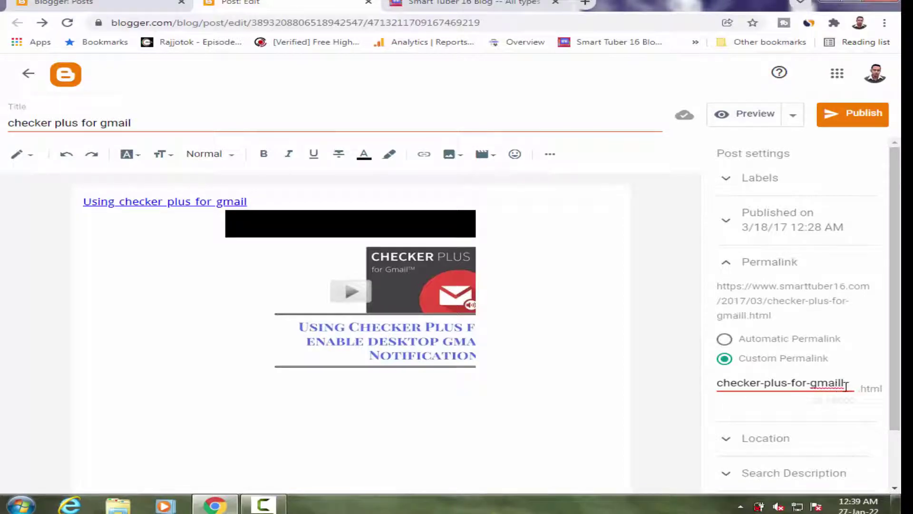
{"action": "key", "text": "BackSpace"}
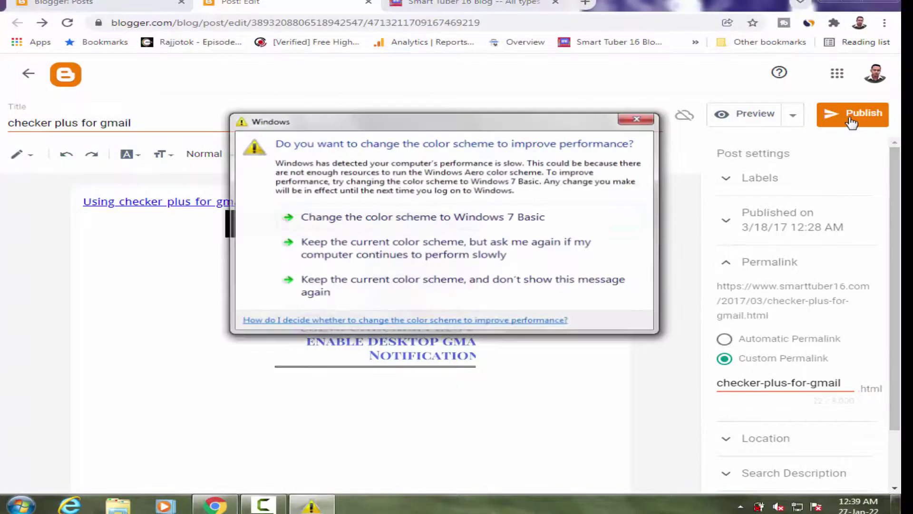
Dismiss the Windows colour-scheme prompt, then publish the post and confirm.
{"action": "left_click", "coordinate": [634, 121]}
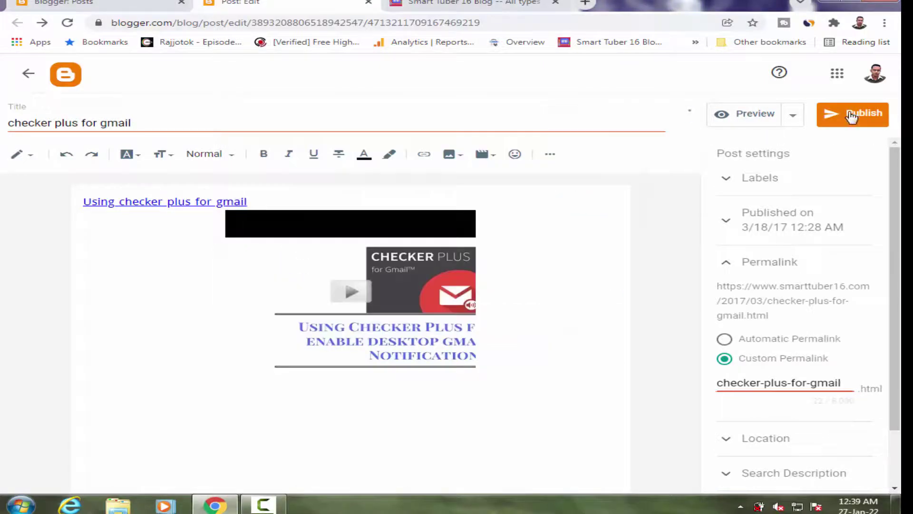
{"action": "left_click", "coordinate": [849, 117]}
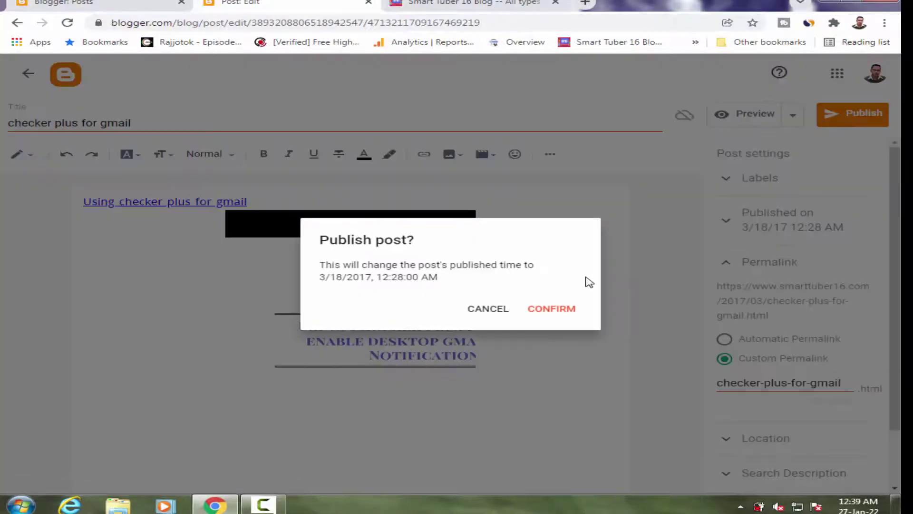
{"action": "left_click", "coordinate": [561, 310]}
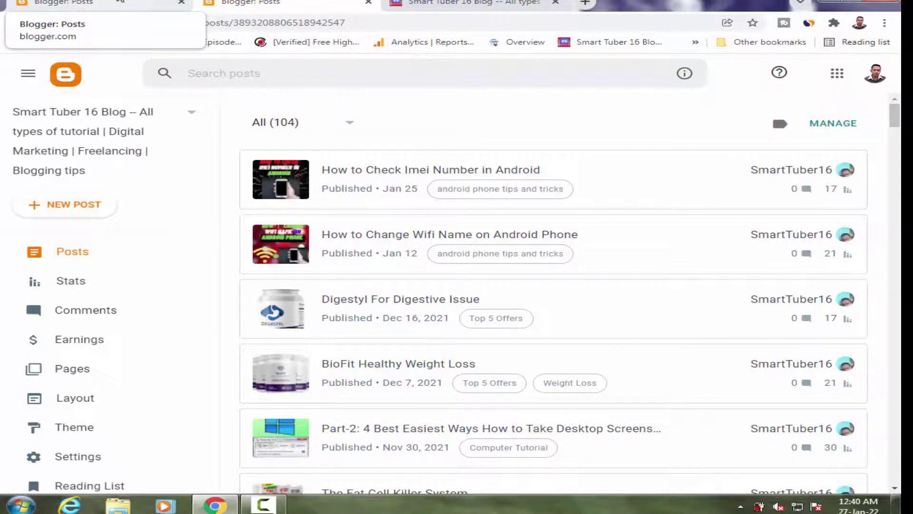
Search posts for 'using checker', close the duplicate tab, and show all posts.
{"action": "type", "text": "using checker"}
{"action": "key", "text": "Return"}
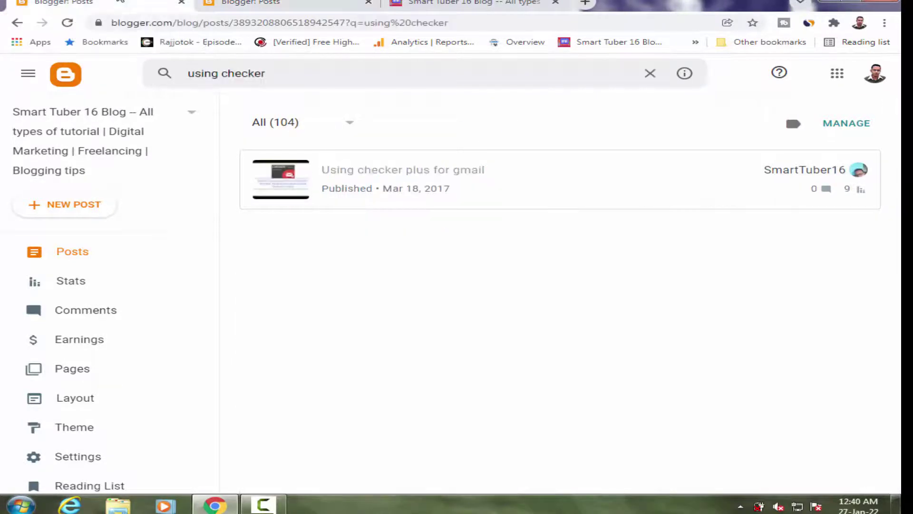
{"action": "left_click", "coordinate": [303, 2]}
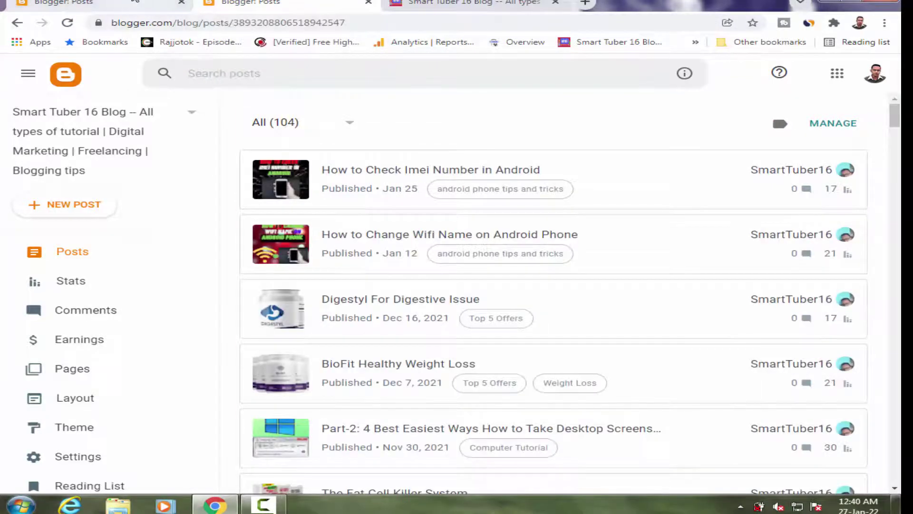
{"action": "left_click", "coordinate": [368, 2]}
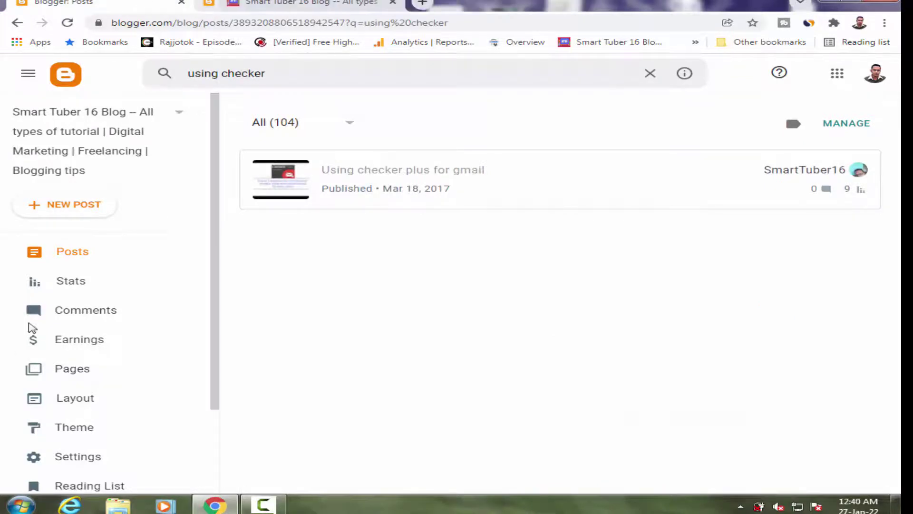
{"action": "left_click", "coordinate": [86, 258]}
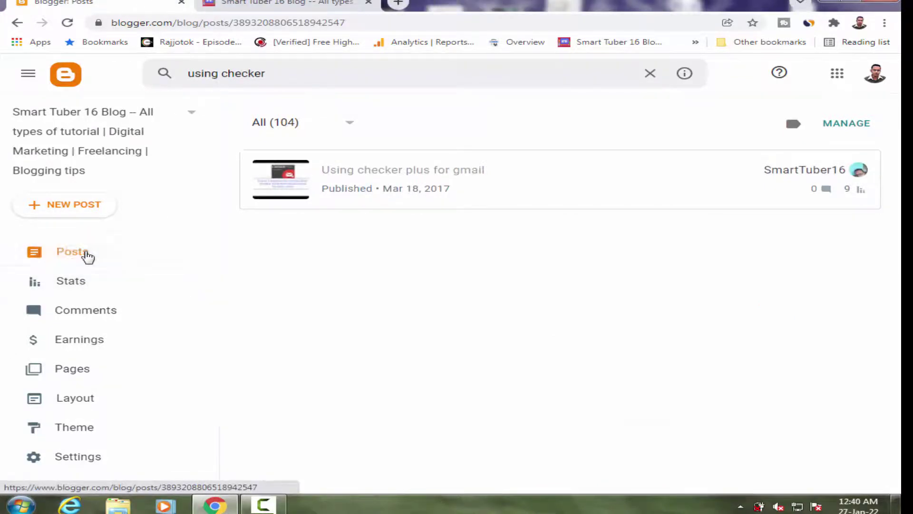
Open the live 'Adclerks Honest Review for CPA Paid Marketing or Advertiser' post in a new tab.
{"action": "left_click_drag", "start_coordinate": [895, 126], "coordinate": [898, 186]}
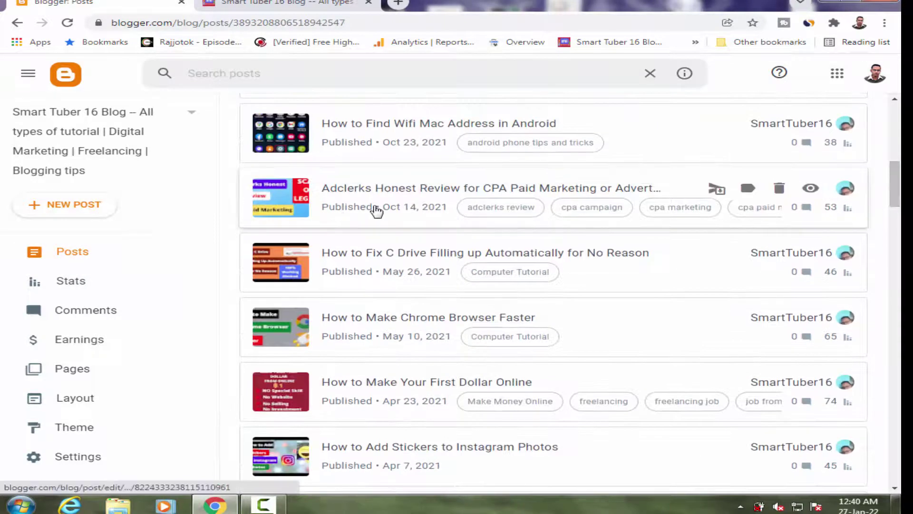
{"action": "right_click", "coordinate": [814, 190]}
{"action": "left_click", "coordinate": [808, 197]}
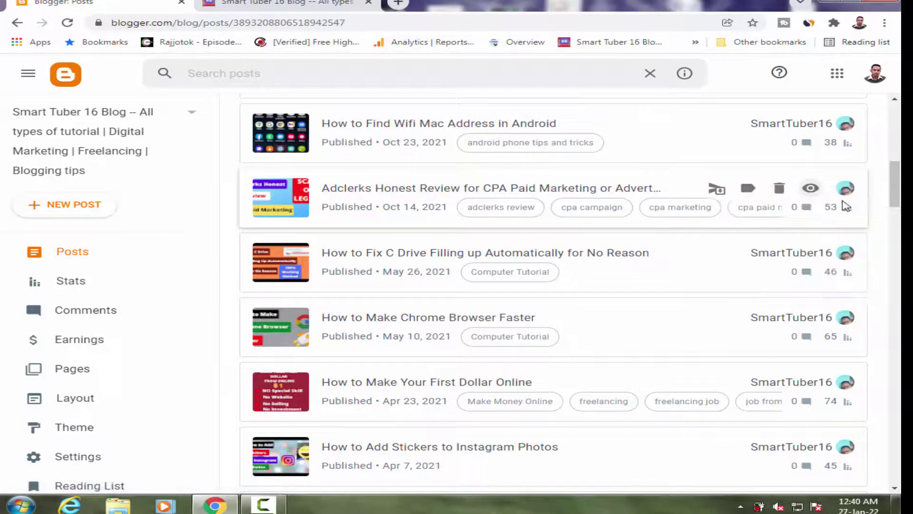
{"action": "left_click", "coordinate": [505, 9]}
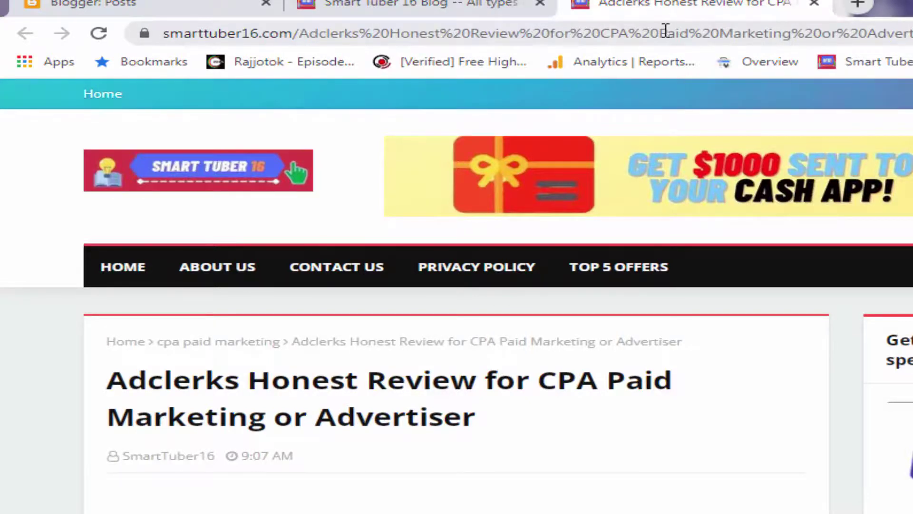
{"action": "left_click", "coordinate": [133, 4]}
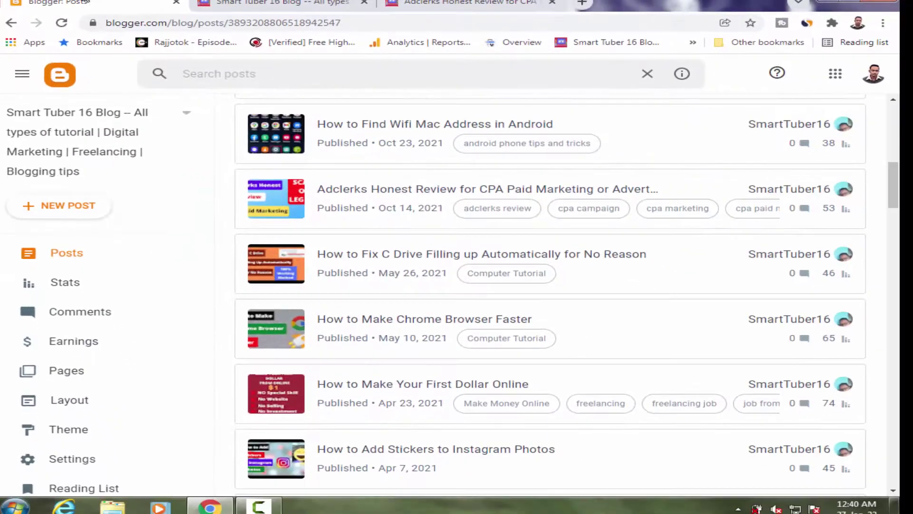
Open the Adclerks post's editor in a new tab and expand its Permalink settings.
{"action": "right_click", "coordinate": [423, 195]}
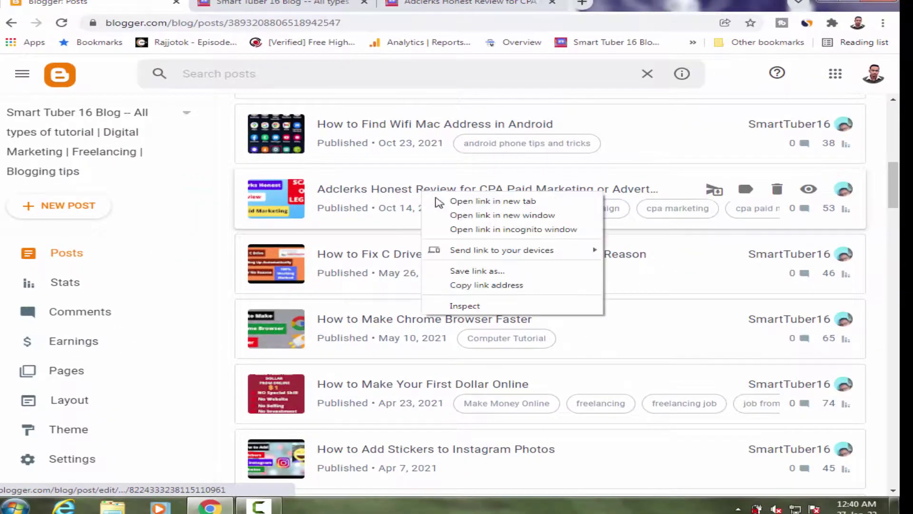
{"action": "left_click", "coordinate": [434, 199]}
{"action": "left_click", "coordinate": [618, 5]}
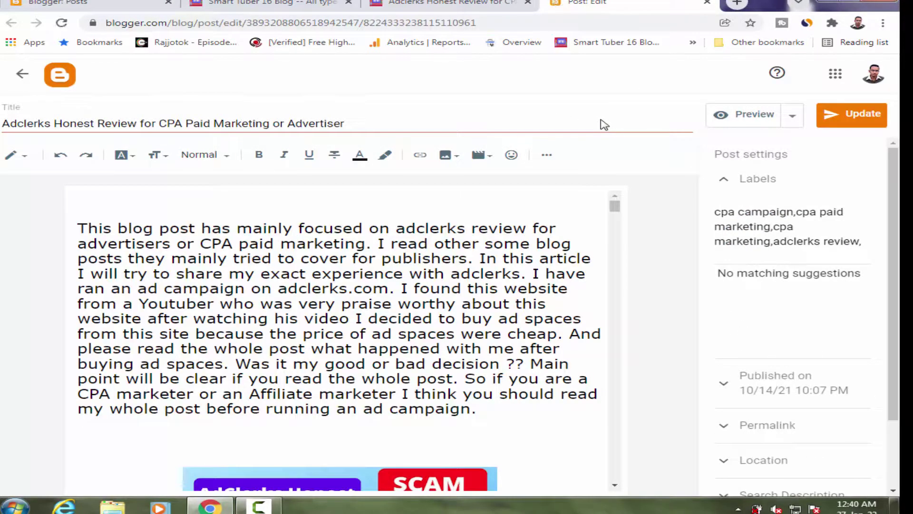
{"action": "scroll", "coordinate": [800, 333], "scroll_direction": "down", "scroll_amount": 2}
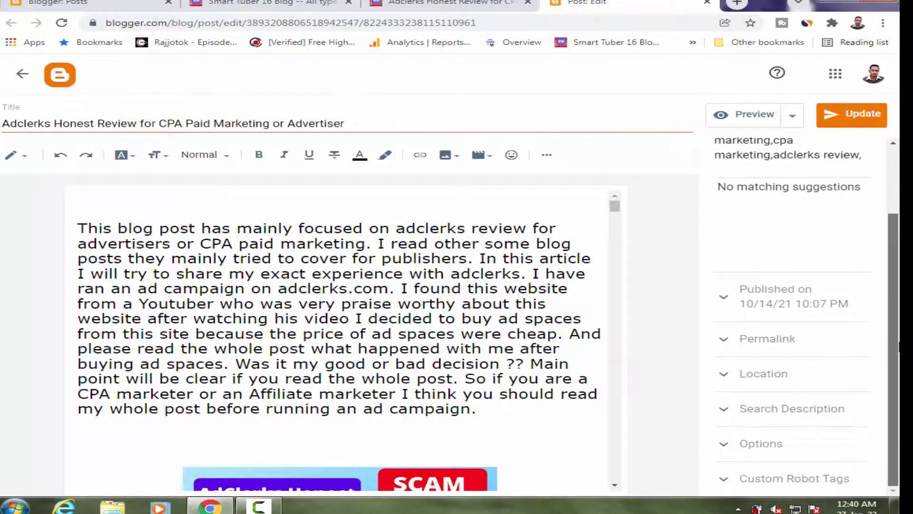
{"action": "scroll", "coordinate": [778, 344], "scroll_direction": "up", "scroll_amount": 2}
{"action": "left_click", "coordinate": [767, 425]}
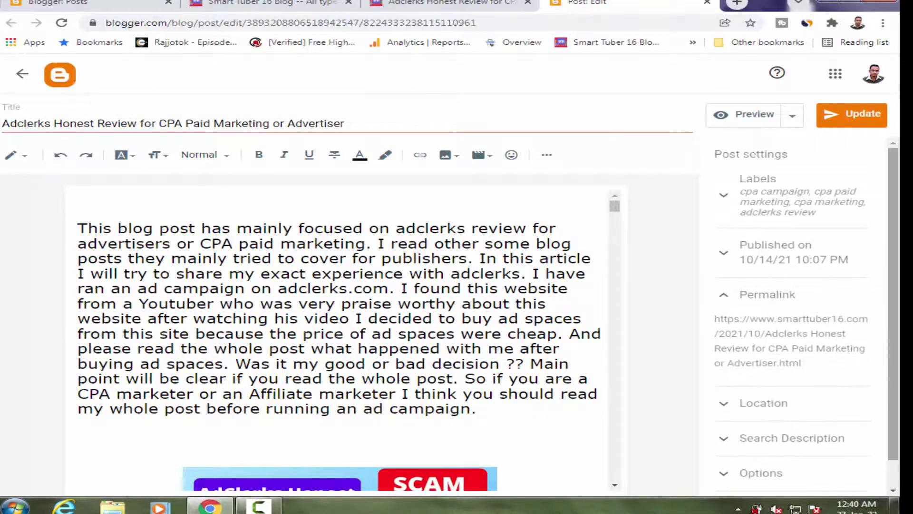